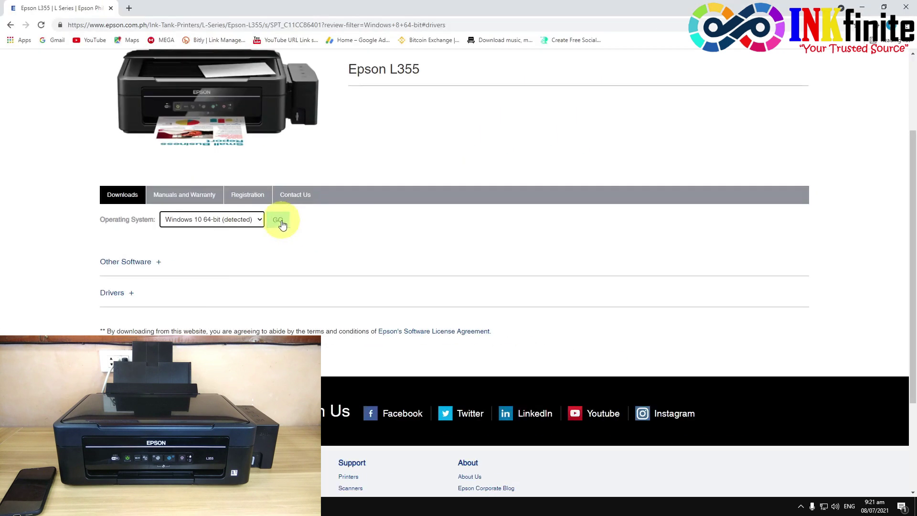
List the Epson L355 downloads for Windows 10 64-bit and expand the Drivers and Other Software sections
{"action": "left_click", "coordinate": [281, 223]}
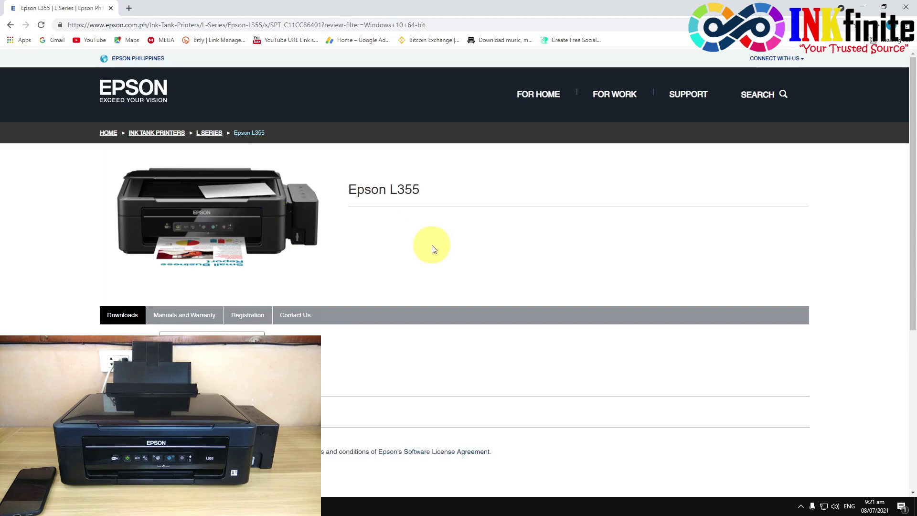
{"action": "scroll", "coordinate": [432, 247], "scroll_direction": "down", "scroll_amount": 3}
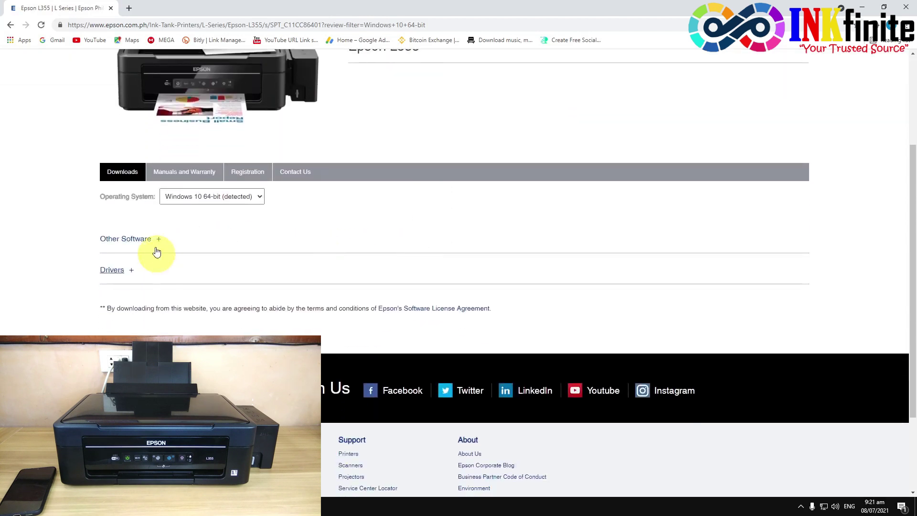
{"action": "left_click", "coordinate": [117, 274]}
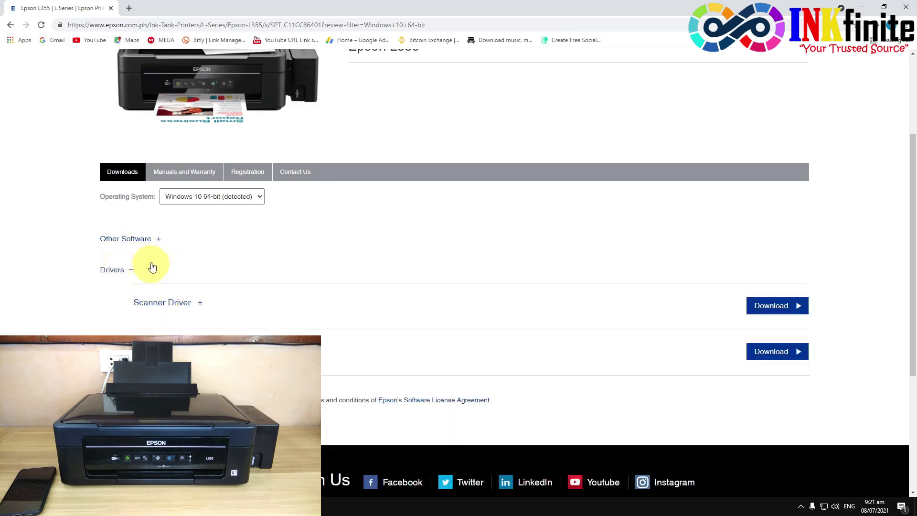
{"action": "left_click", "coordinate": [144, 241]}
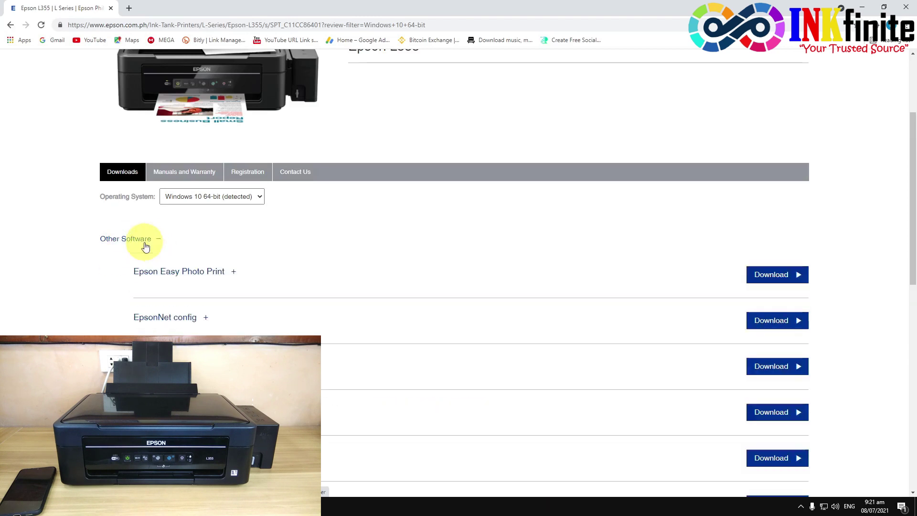
Download the Epson Web Installer for the L355 and accept its software license agreement
{"action": "scroll", "coordinate": [257, 277], "scroll_direction": "down", "scroll_amount": 1}
{"action": "scroll", "coordinate": [268, 287], "scroll_direction": "down", "scroll_amount": 2}
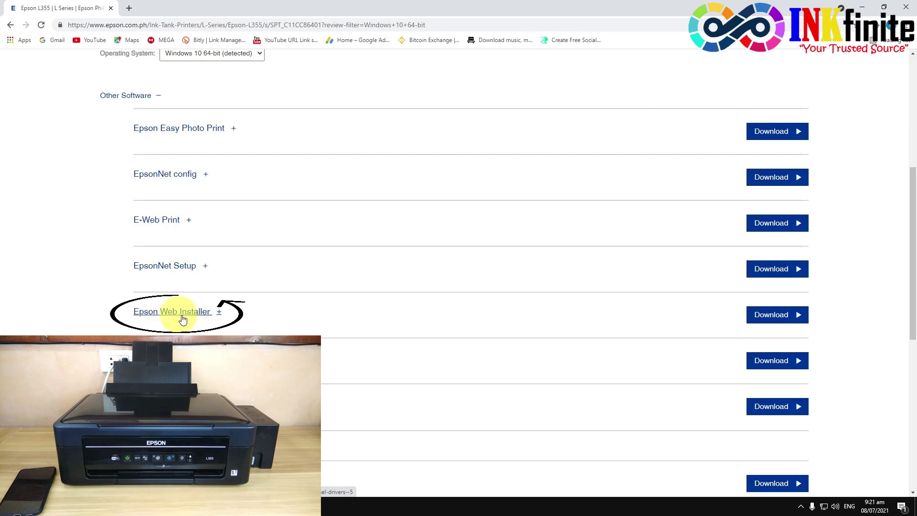
{"action": "left_click", "coordinate": [781, 320]}
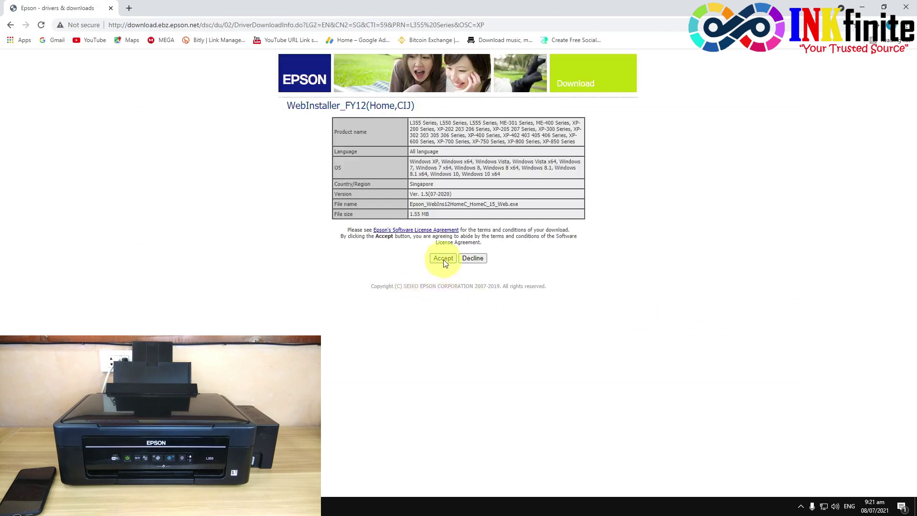
{"action": "left_click", "coordinate": [443, 259]}
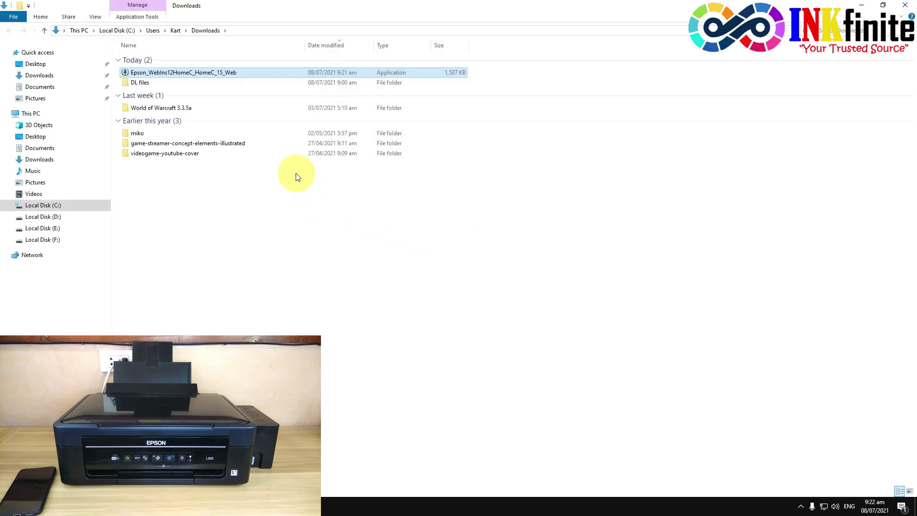
Run Epson_WebIns12HomeC_HomeC_15_Web from the Downloads folder and agree to the Epson license agreement
{"action": "double_click", "coordinate": [217, 73]}
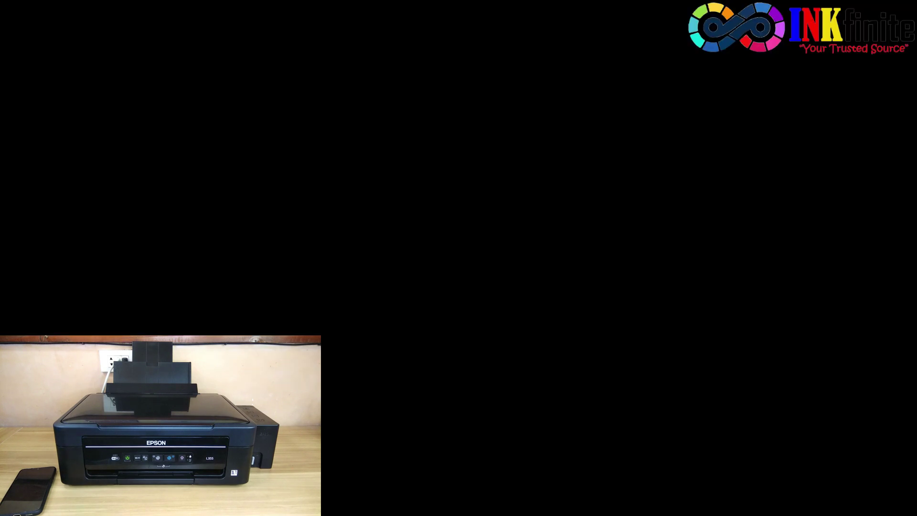
{"action": "left_click", "coordinate": [424, 216]}
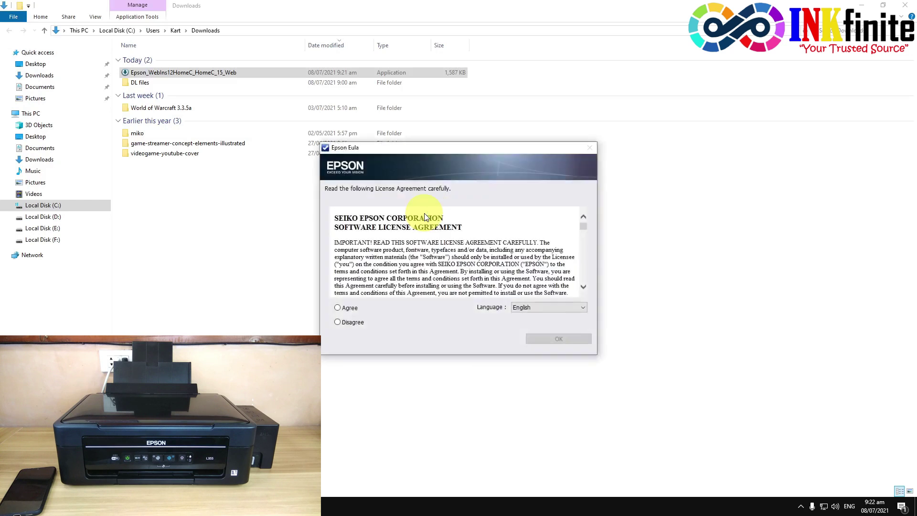
{"action": "left_click", "coordinate": [353, 309]}
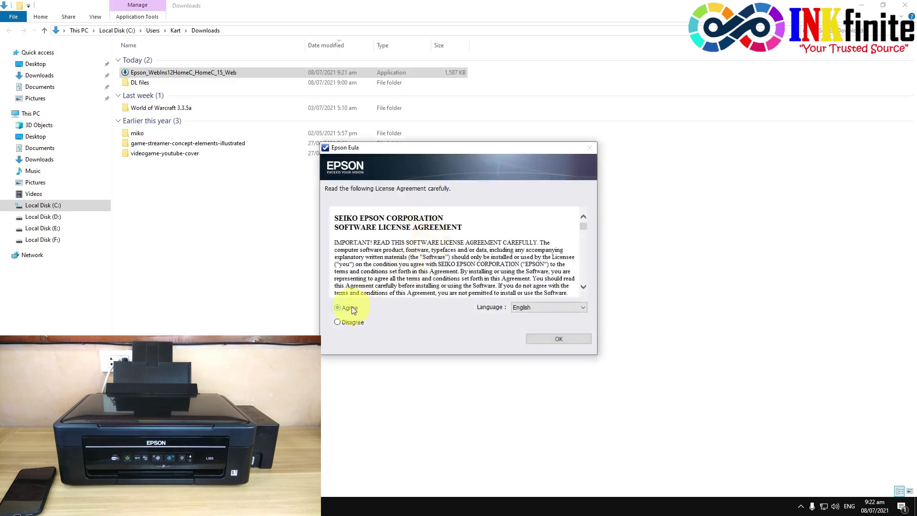
{"action": "left_click", "coordinate": [554, 340]}
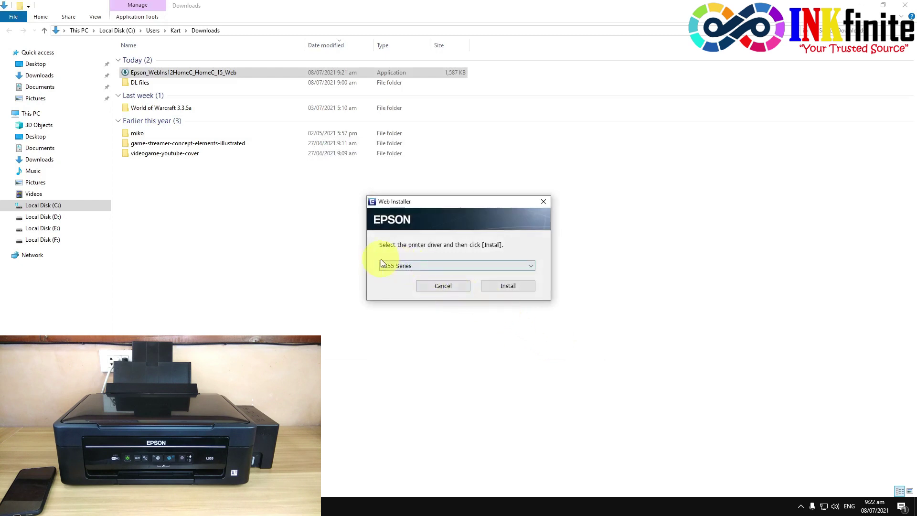
Keep L355 Series as the printer driver in the Web Installer and start the installation
{"action": "left_click", "coordinate": [475, 267]}
{"action": "left_click", "coordinate": [475, 267]}
{"action": "left_click", "coordinate": [498, 287]}
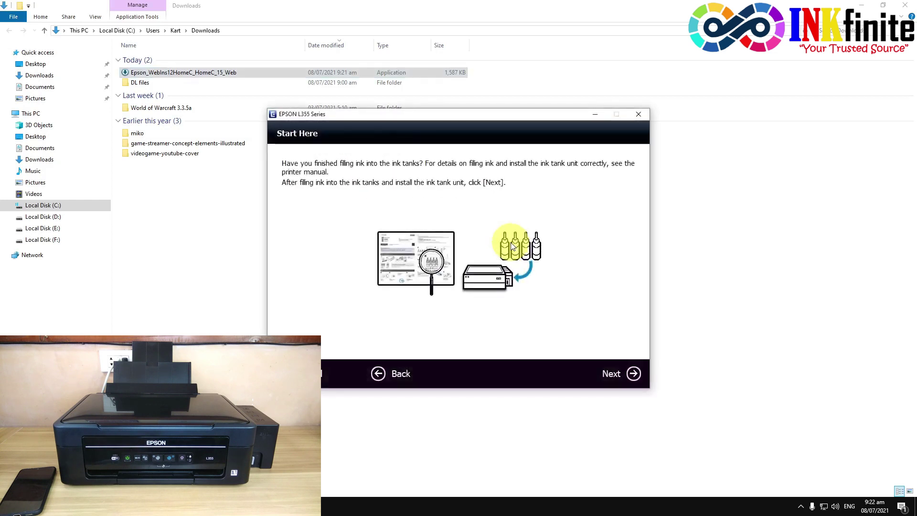
Minimize the file and browser windows, and install the Epson drivers, network utilities and online guides past the ink-filling page
{"action": "left_click", "coordinate": [854, 6]}
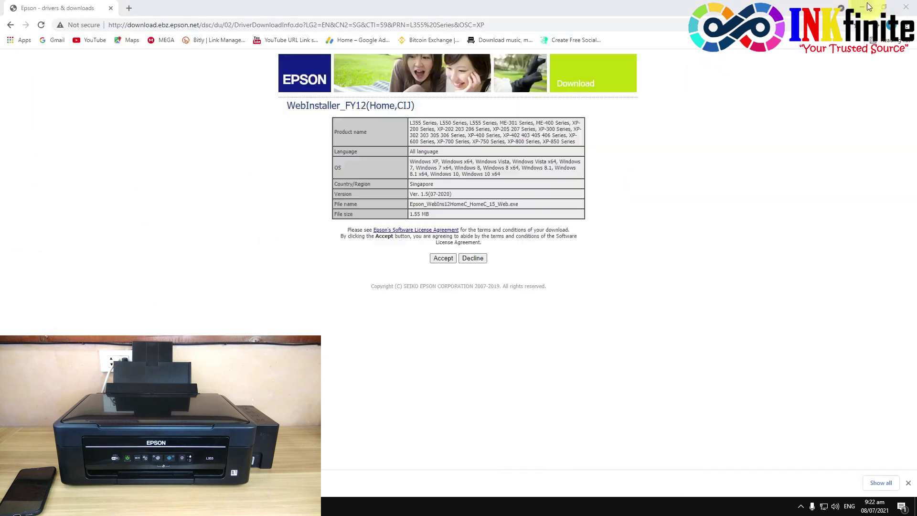
{"action": "left_click", "coordinate": [865, 4]}
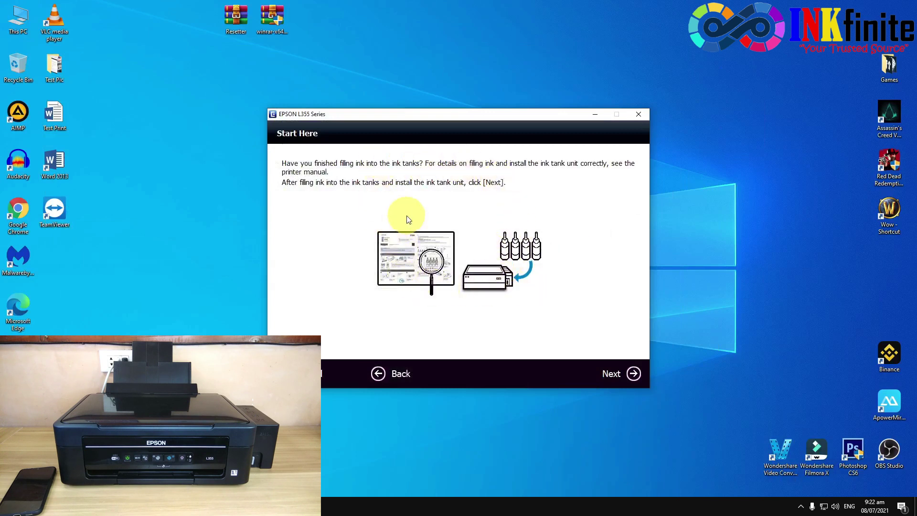
{"action": "left_click", "coordinate": [627, 372]}
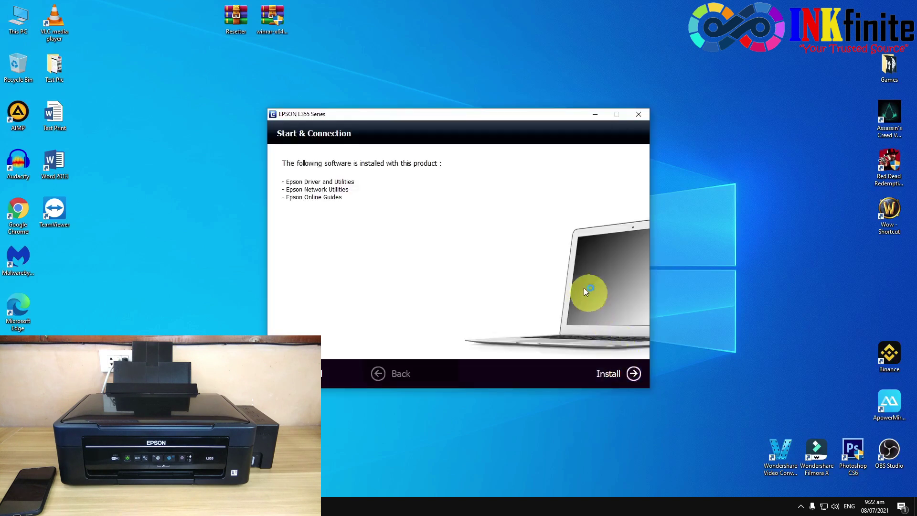
{"action": "left_click", "coordinate": [610, 374]}
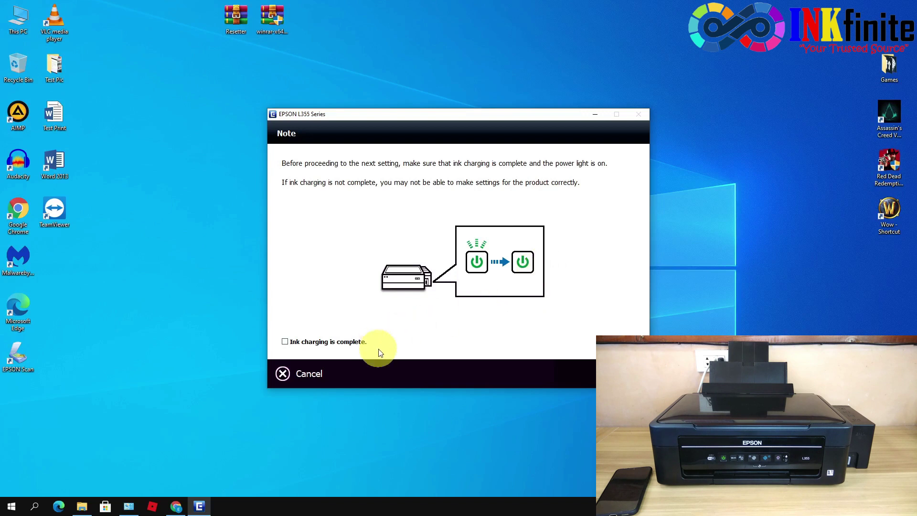
Confirm that ink charging is complete and choose a Wi-Fi network connection using Easy Wi-Fi Setup
{"action": "left_click", "coordinate": [285, 342]}
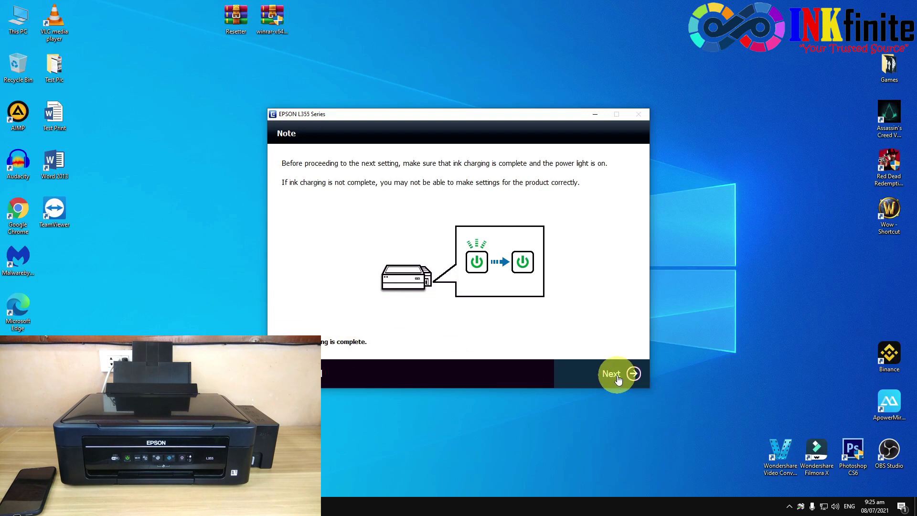
{"action": "left_click", "coordinate": [617, 378]}
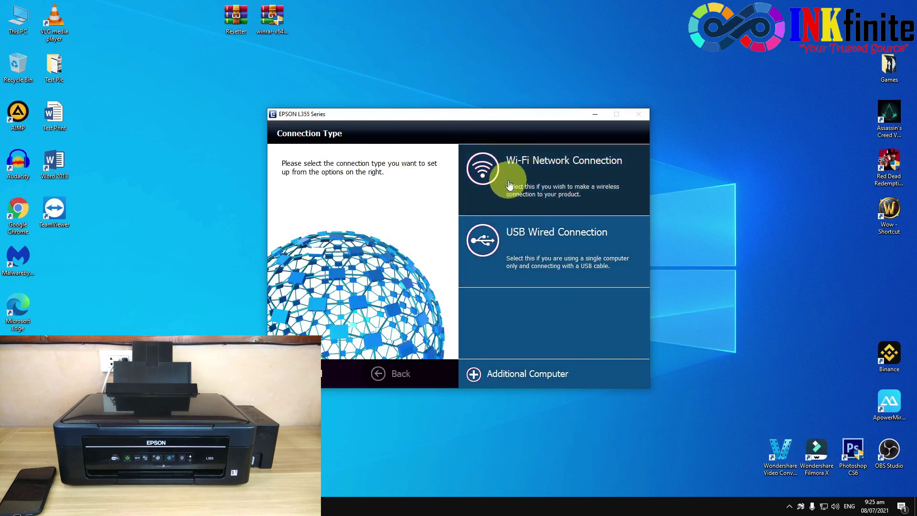
{"action": "mouse_move", "coordinate": [513, 170]}
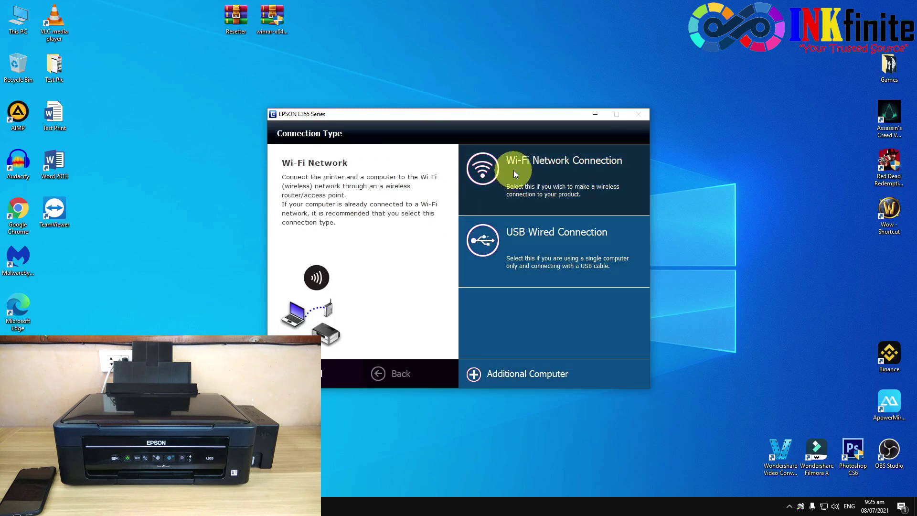
{"action": "left_click", "coordinate": [567, 175]}
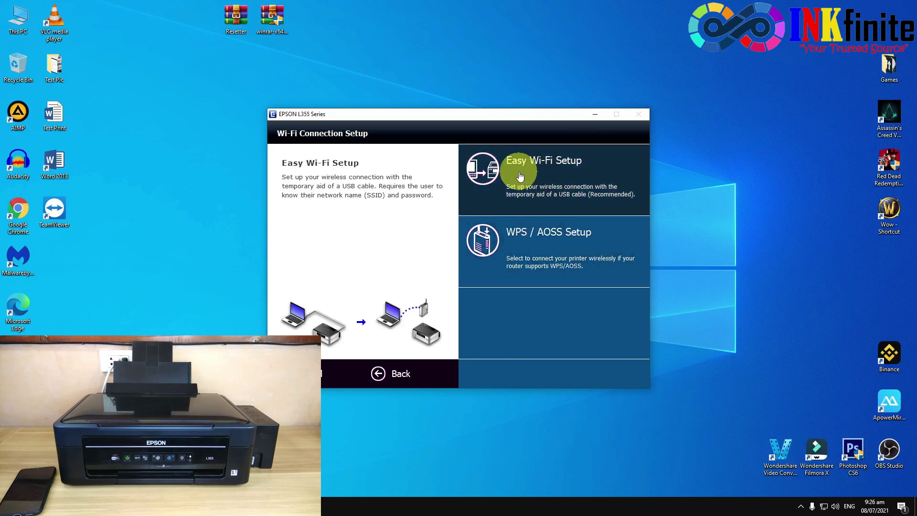
{"action": "left_click", "coordinate": [577, 177]}
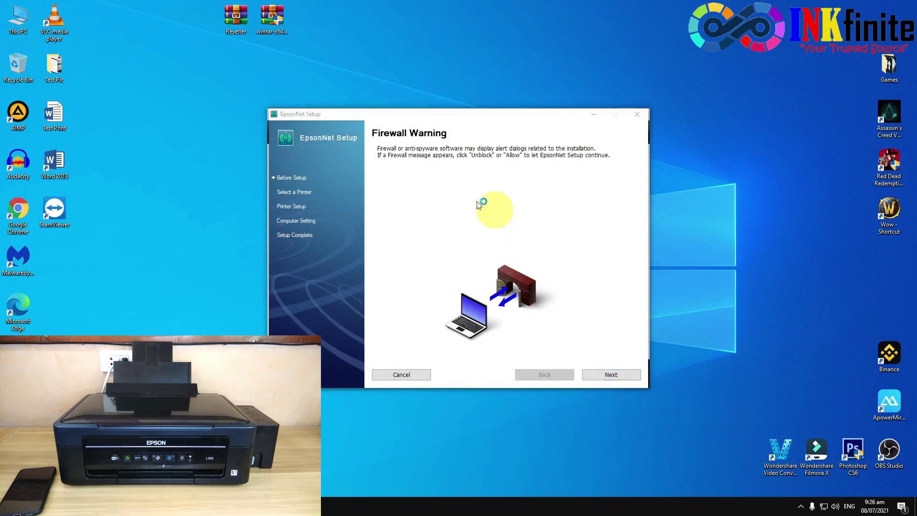
Continue past the EpsonNet Setup firewall warning and choose the L355 Series as the printer to set up
{"action": "left_click", "coordinate": [420, 153]}
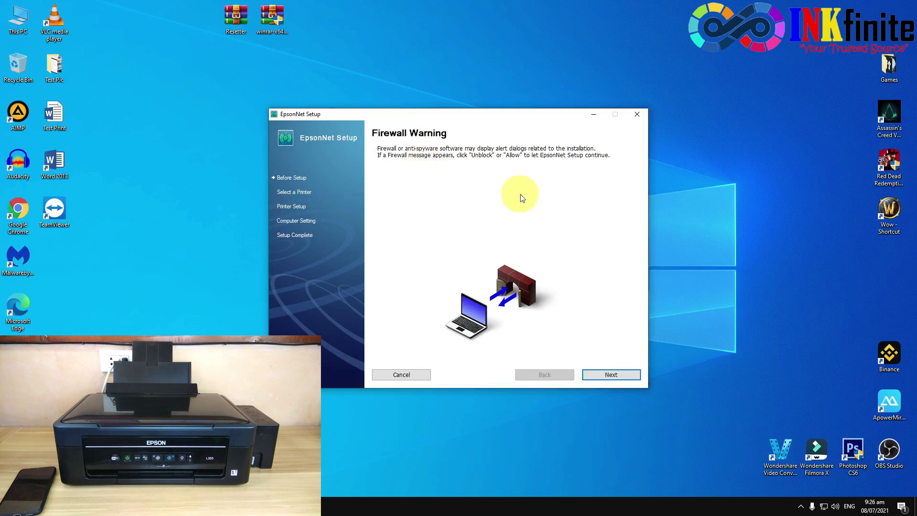
{"action": "left_click", "coordinate": [612, 375]}
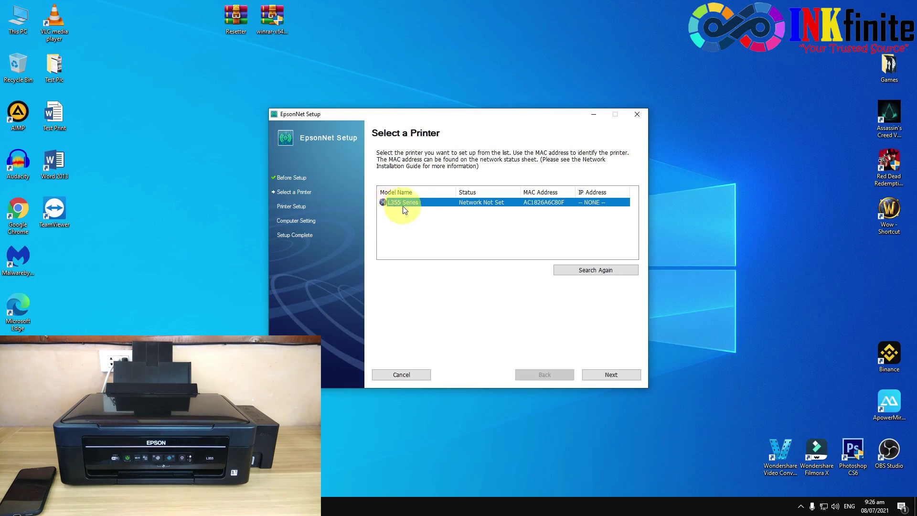
{"action": "left_click", "coordinate": [619, 374]}
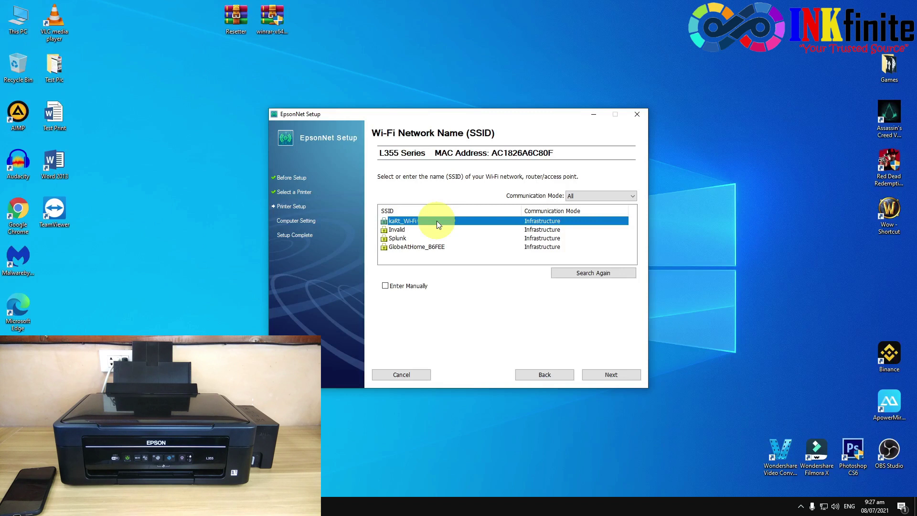
Connect the printer to the first listed Wi-Fi network with its WPA security key and automatic DHCP addressing
{"action": "left_click", "coordinate": [611, 375]}
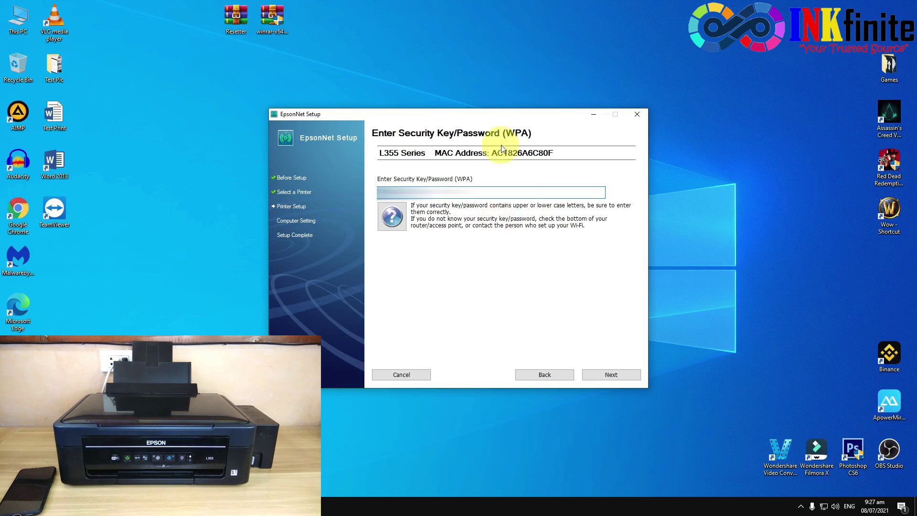
{"action": "left_click", "coordinate": [597, 377]}
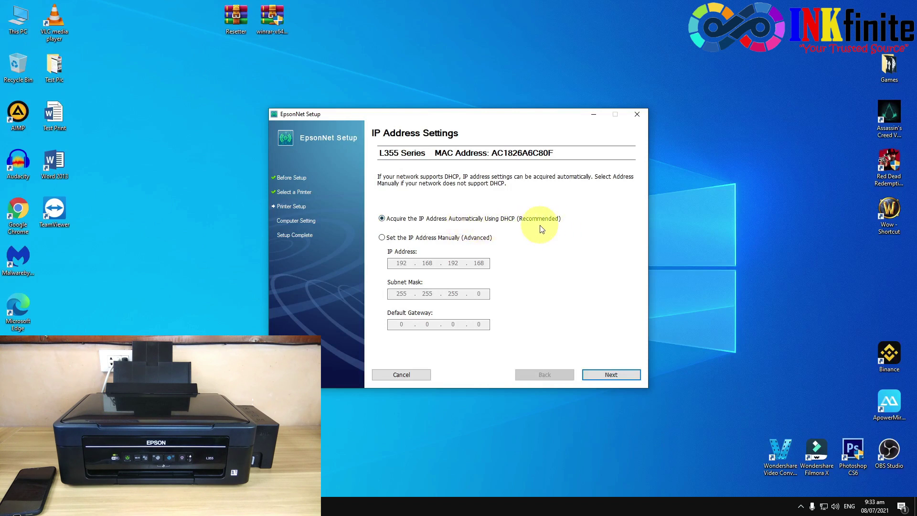
{"action": "left_click", "coordinate": [611, 376]}
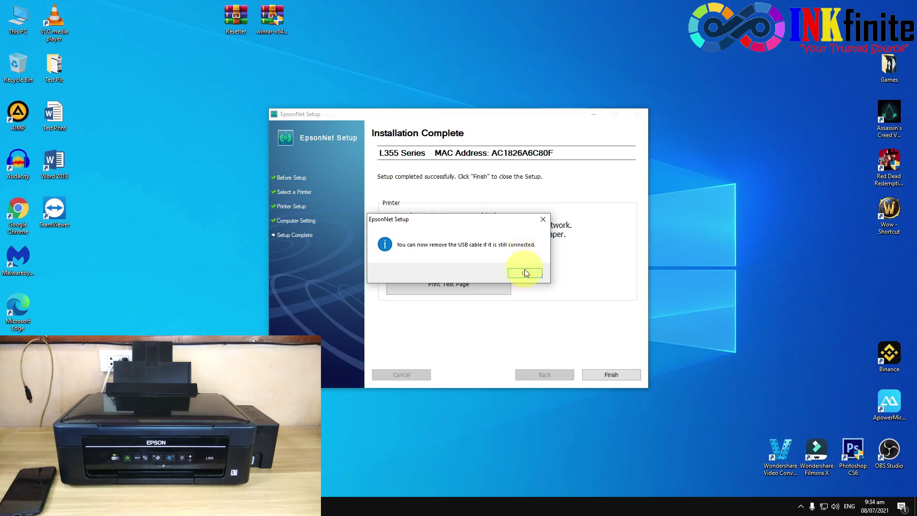
Acknowledge the USB cable notice, print a test page over the network and finish EpsonNet Setup
{"action": "left_click", "coordinate": [525, 273]}
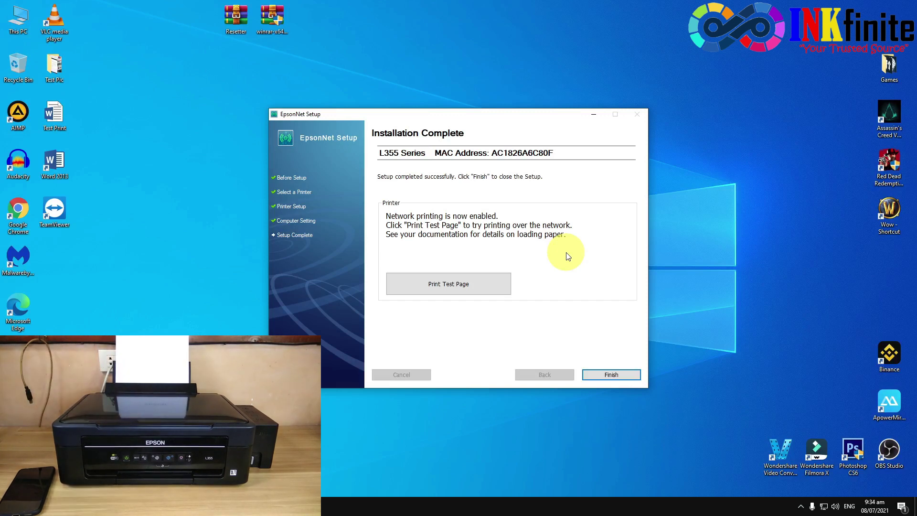
{"action": "left_click", "coordinate": [448, 293]}
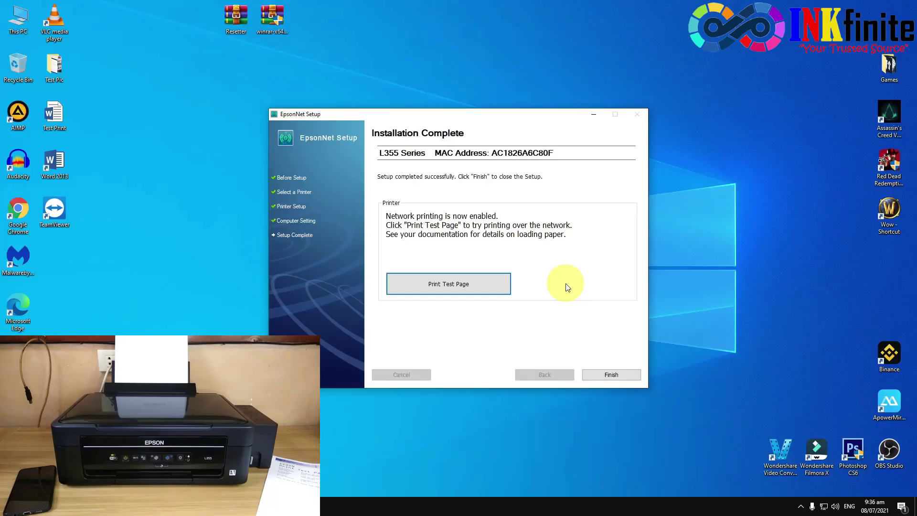
{"action": "left_click", "coordinate": [611, 374]}
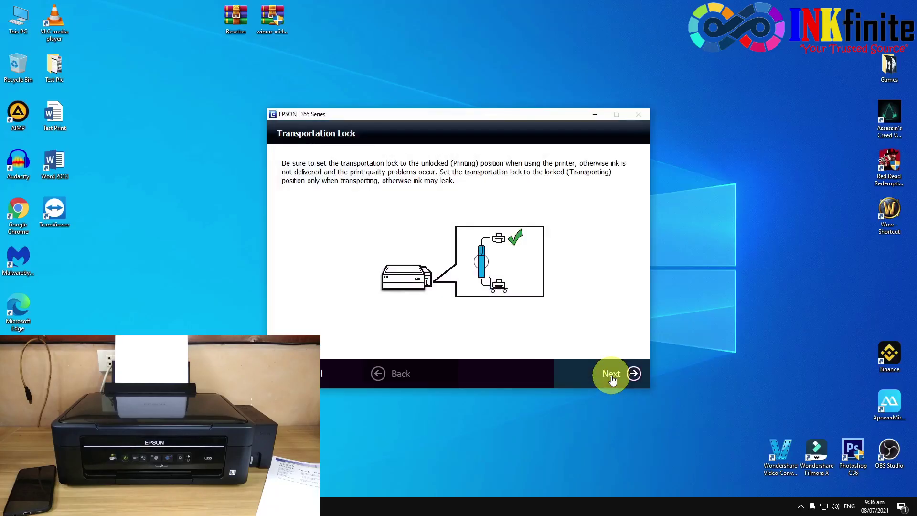
Continue the L355 installer past the transportation lock and firmware updater, and skip the online product registration
{"action": "left_click", "coordinate": [612, 374]}
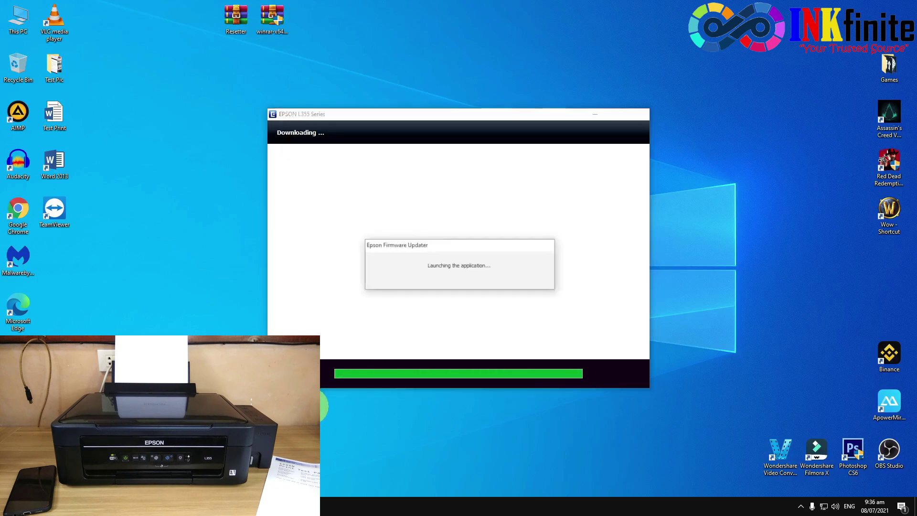
{"action": "left_click", "coordinate": [620, 386]}
{"action": "left_click", "coordinate": [463, 285]}
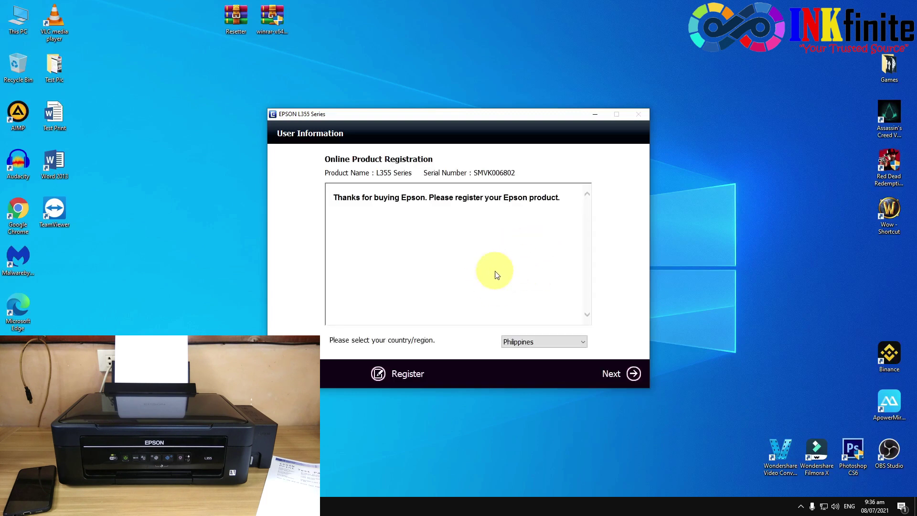
{"action": "left_click", "coordinate": [632, 379]}
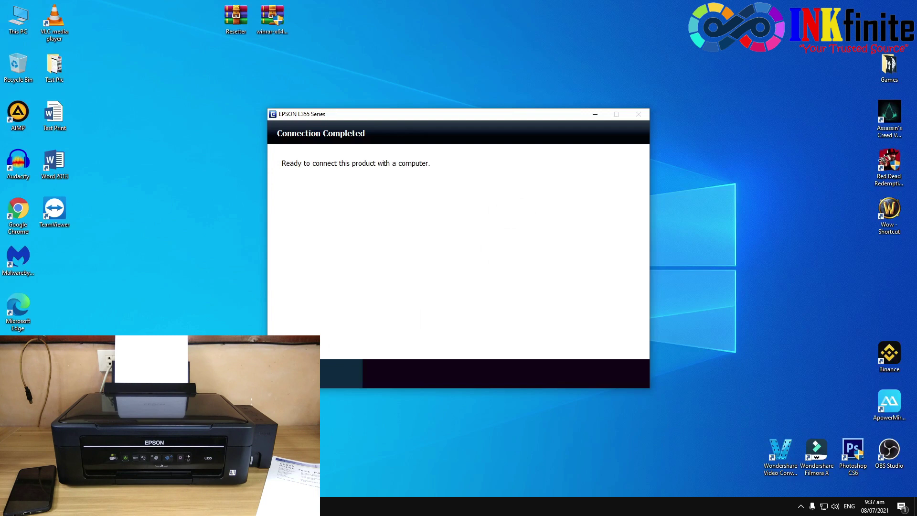
Close the completed L355 installer and locate the L355 printer in Devices and Printers
{"action": "left_click", "coordinate": [520, 274]}
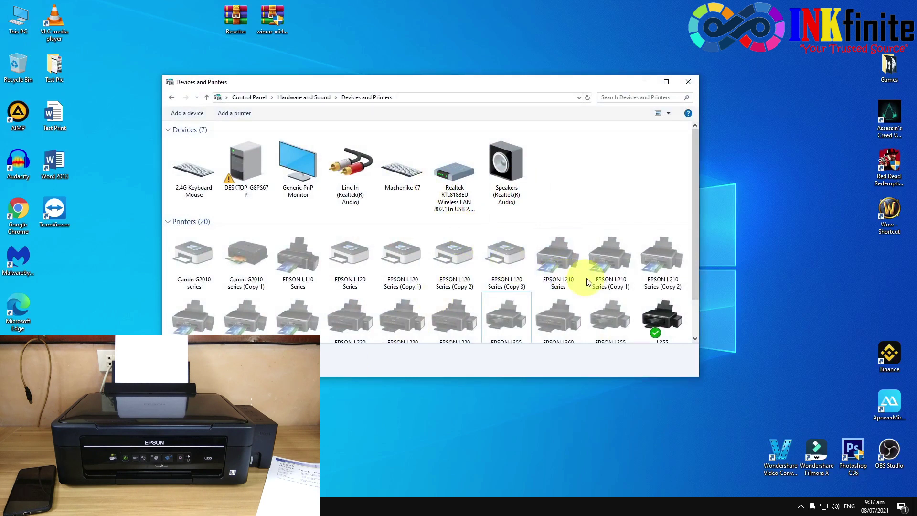
{"action": "scroll", "coordinate": [587, 276], "scroll_direction": "down", "scroll_amount": 1}
{"action": "left_click", "coordinate": [673, 308]}
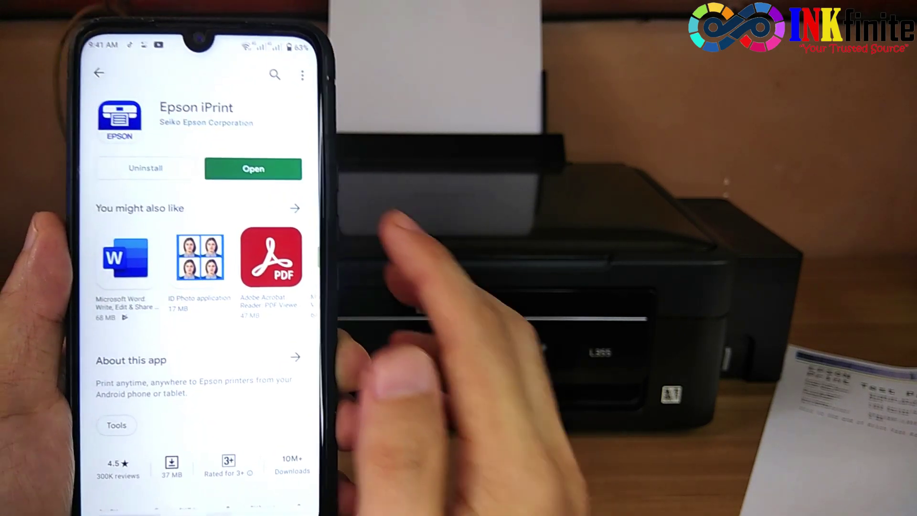
Open the Epson iPrint app from its store page on the phone
{"action": "left_click", "coordinate": [253, 181]}
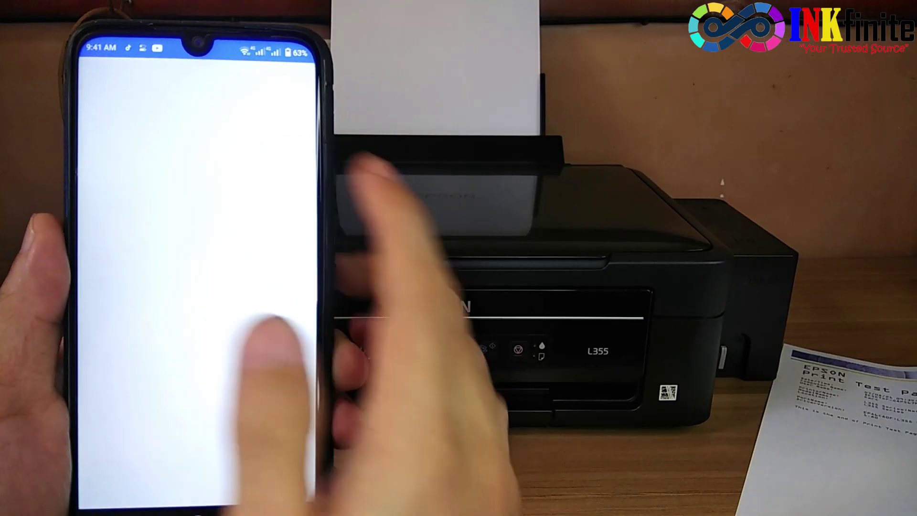